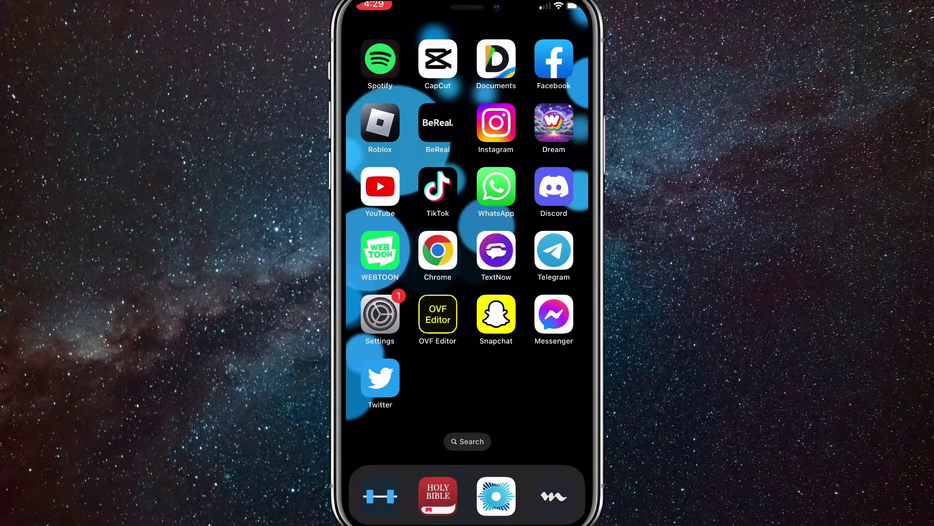
Launch Twitter and go to your own profile page from the account side menu.
click(381, 379)
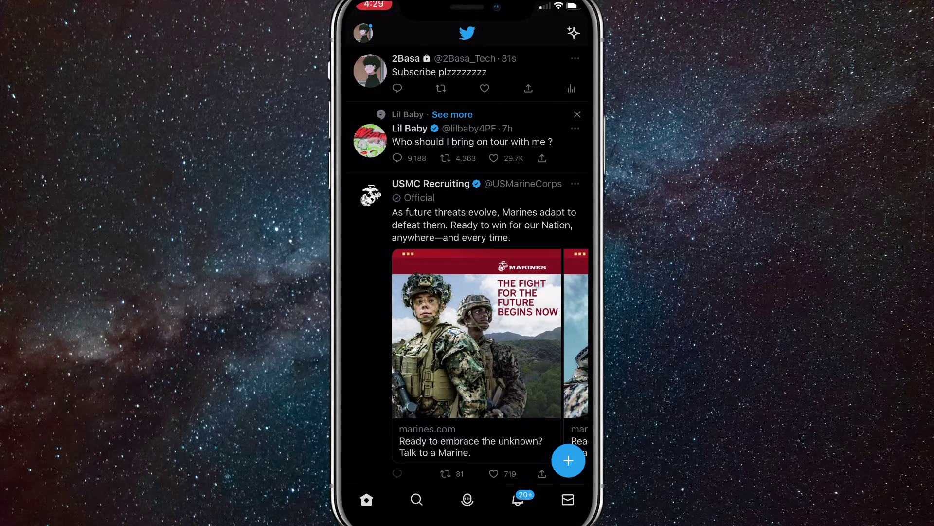
click(364, 32)
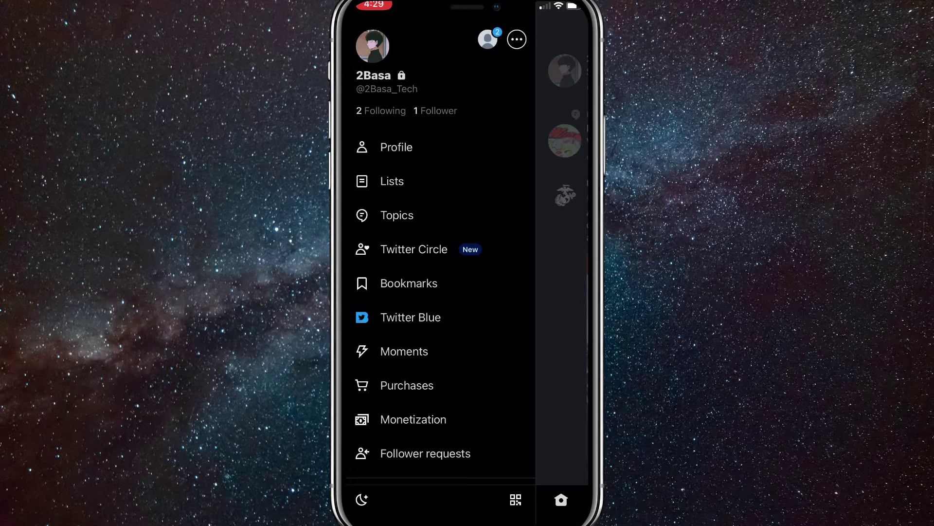
click(397, 147)
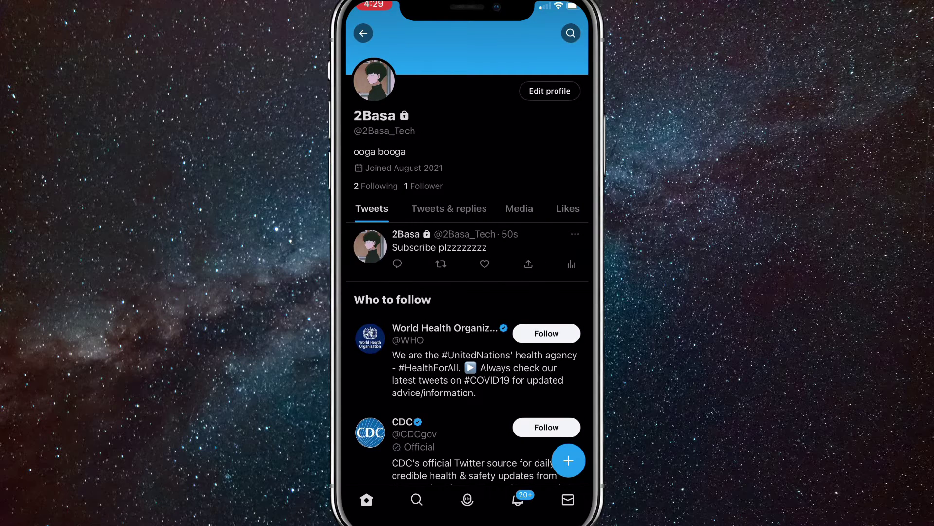
Back out of Edit profile unchanged and share your latest tweet's link via Messages.
click(549, 91)
click(370, 41)
scroll(468, 293, down, 2)
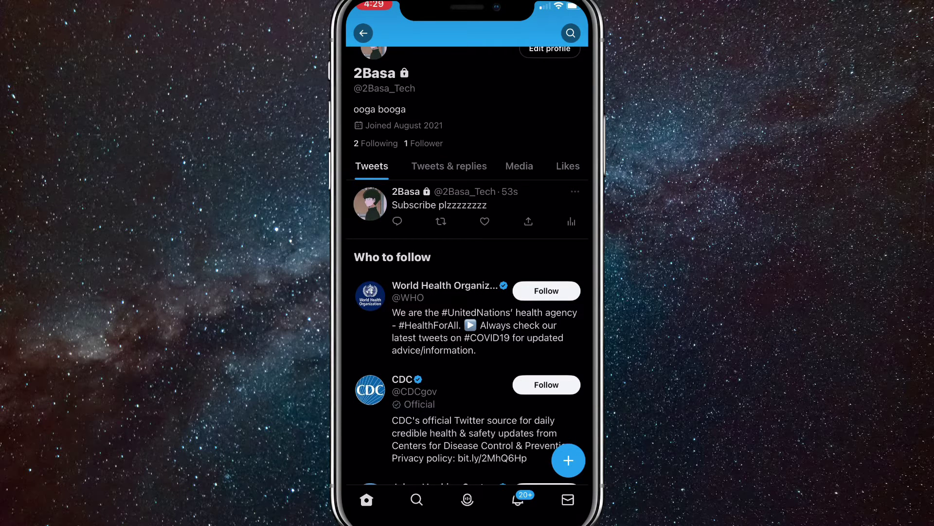
click(529, 221)
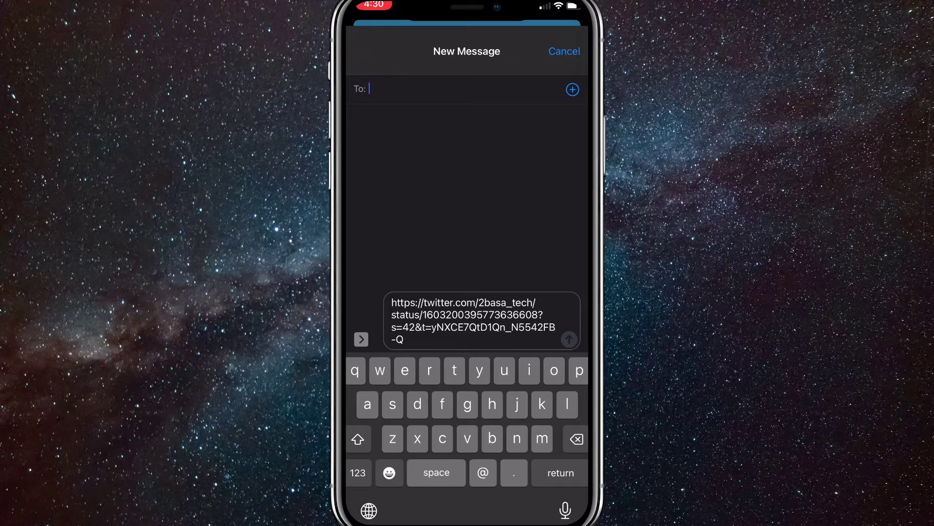
Select only the twitter.com/username part of the tweet link, then cancel the draft.
click(482, 321)
double_click(397, 311)
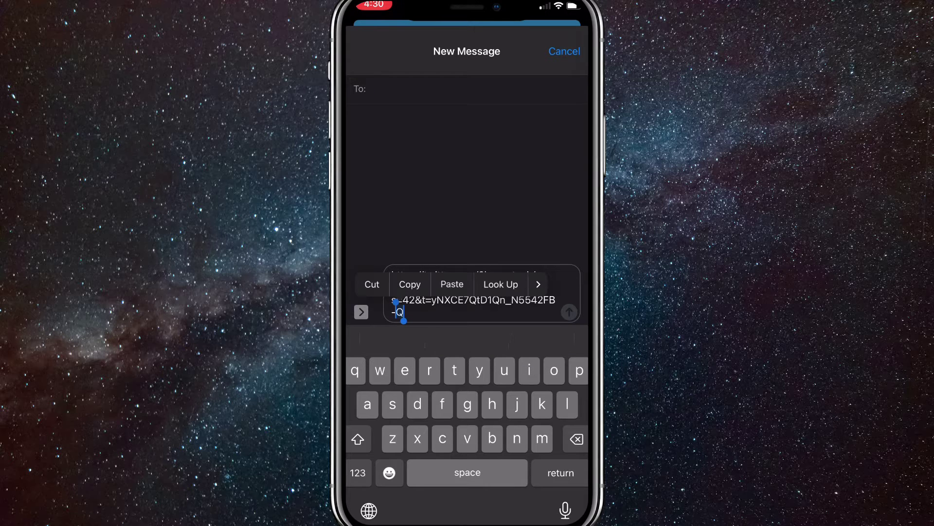
drag(394, 312, 391, 245)
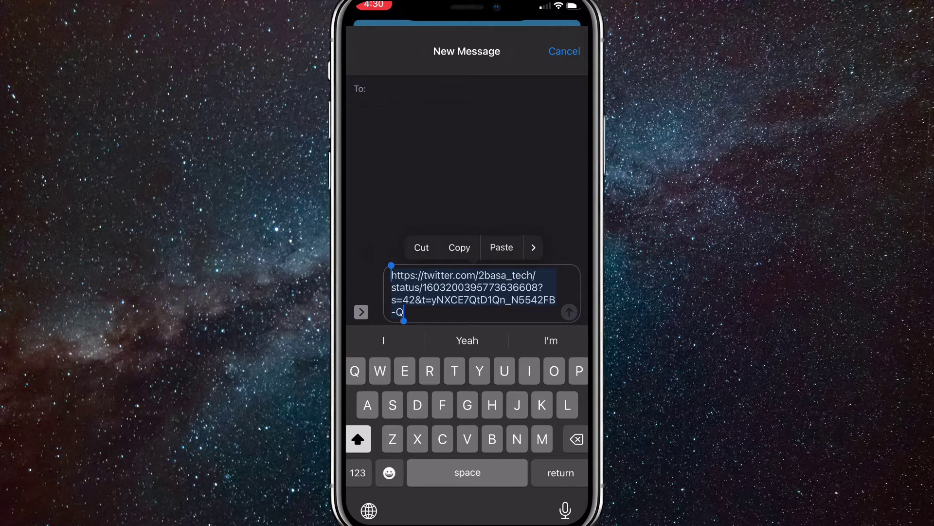
drag(403, 316, 537, 275)
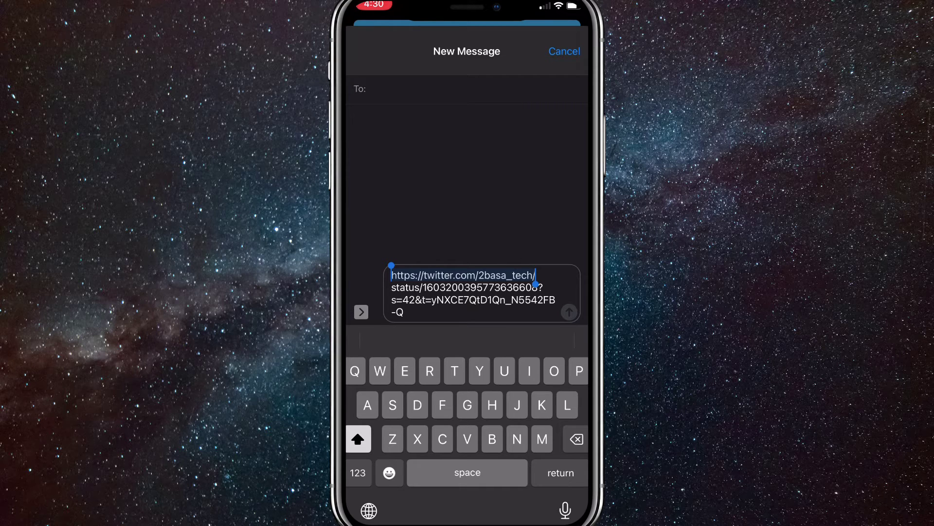
click(564, 51)
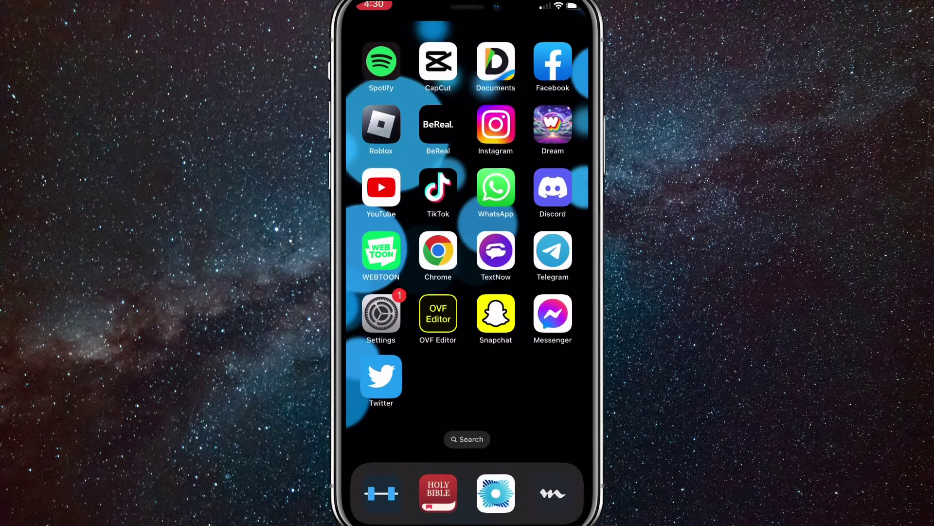